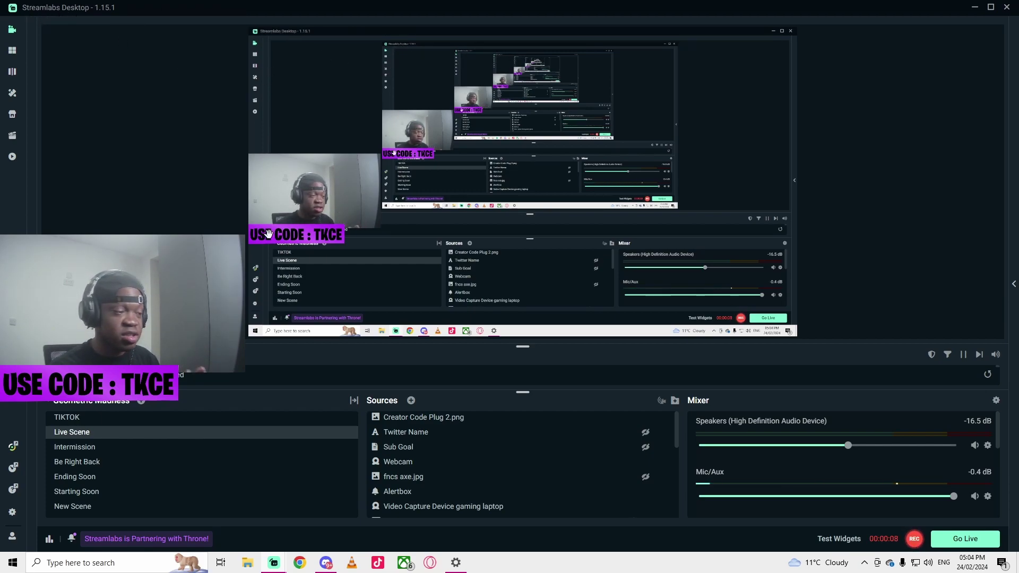
# Step: Check the PC's system specifications, highlighting the i5-9400 processor model, then return to Streamlabs
pyautogui.click(454, 566)
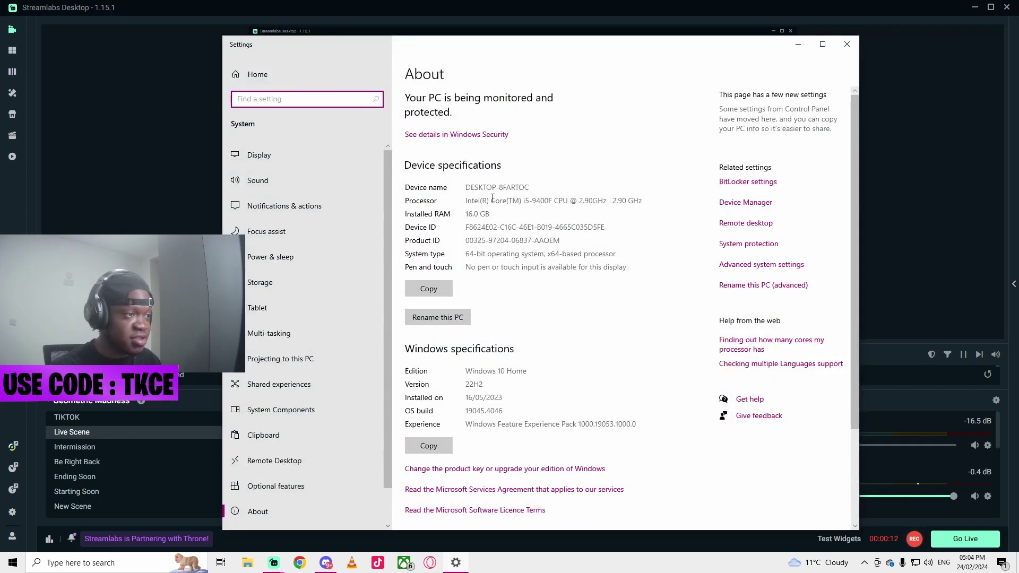
pyautogui.moveTo(523, 200); pyautogui.dragTo(548, 203)
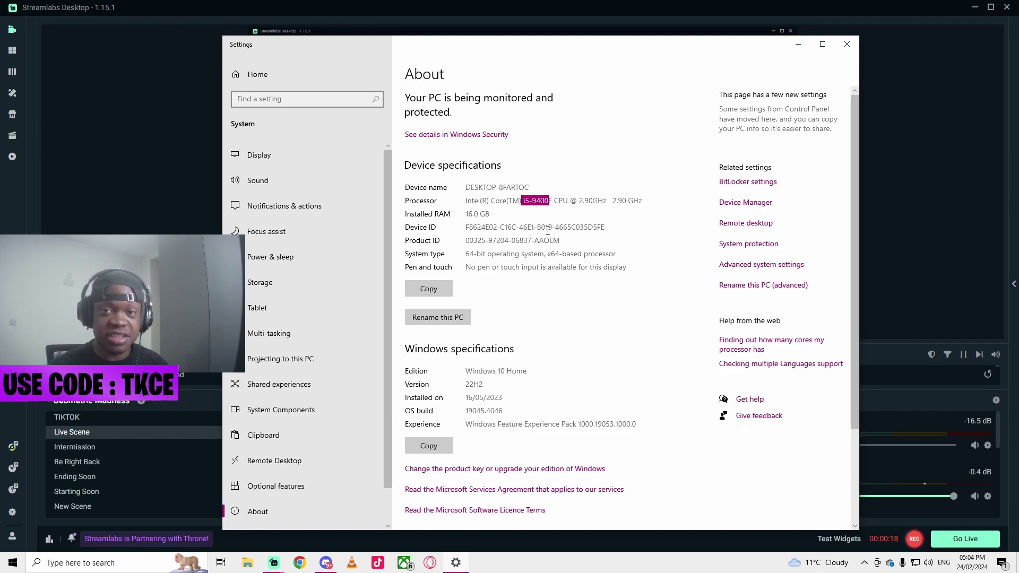
pyautogui.click(798, 46)
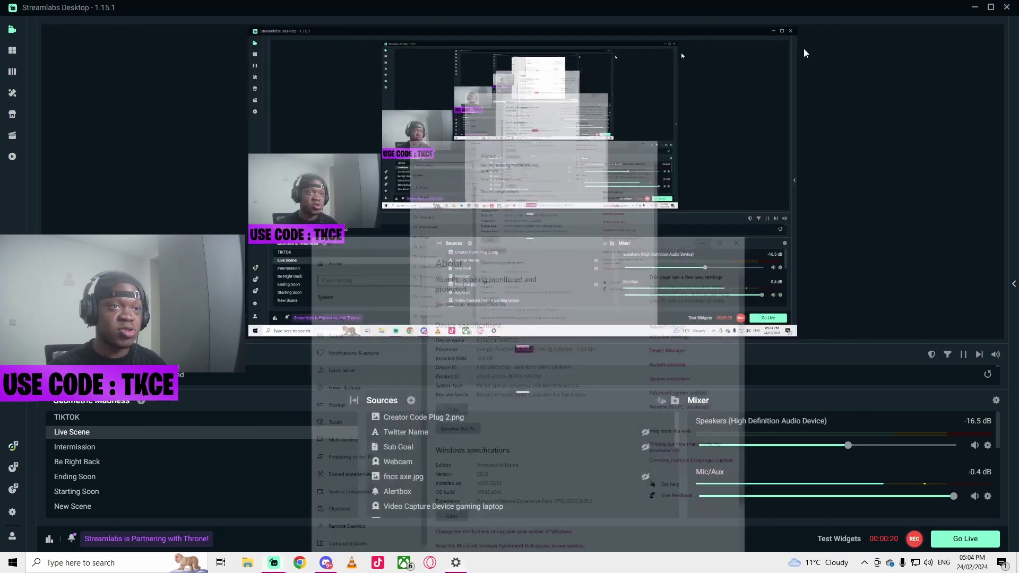
# Step: Glance at the Stream and Output settings, then close Settings back to the editor
pyautogui.click(12, 512)
pyautogui.click(326, 152)
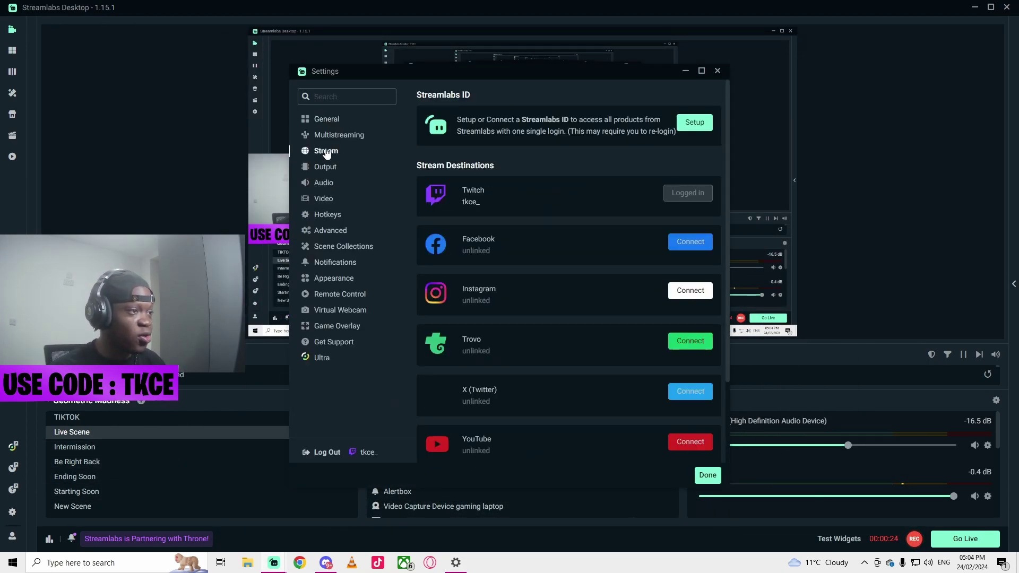
pyautogui.click(326, 169)
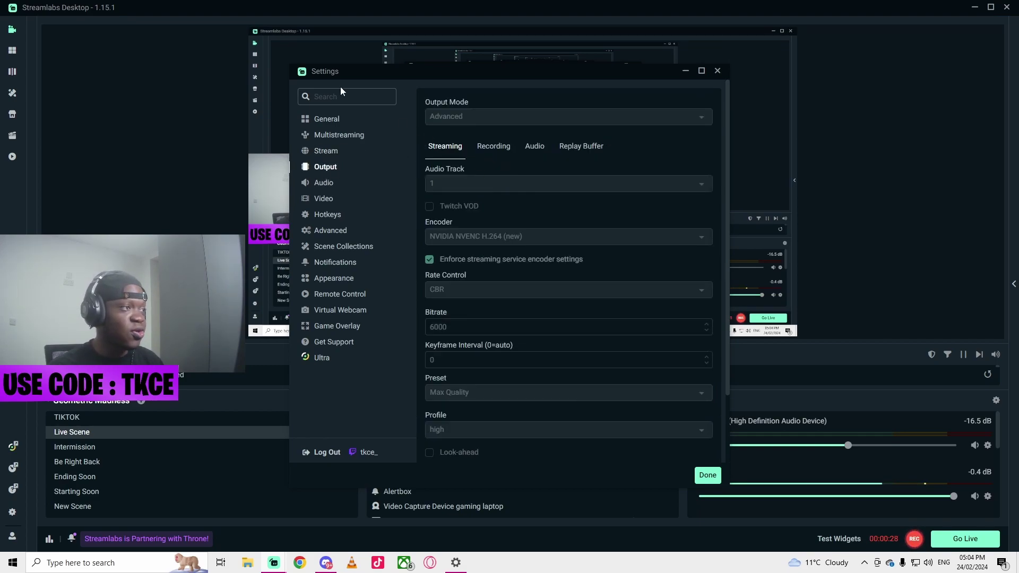
pyautogui.click(718, 71)
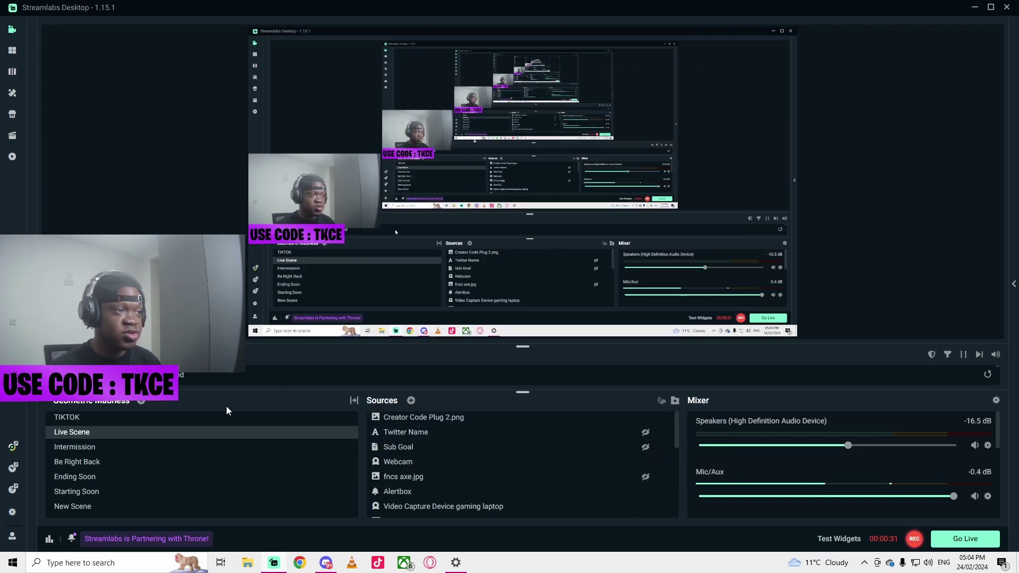
# Step: Reopen Settings on the Output page and scroll through the streaming output options
pyautogui.click(10, 516)
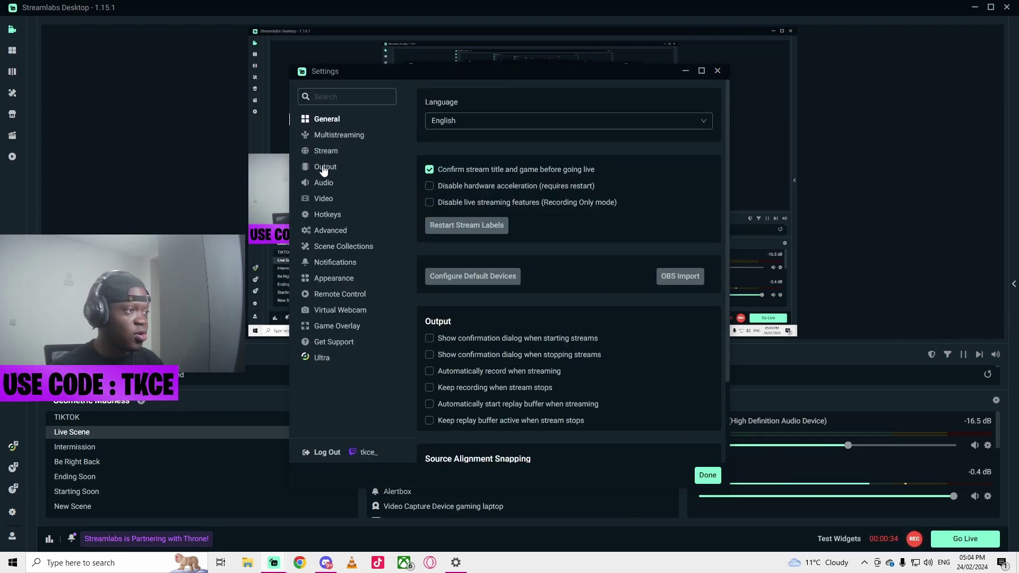
pyautogui.click(324, 154)
pyautogui.click(322, 170)
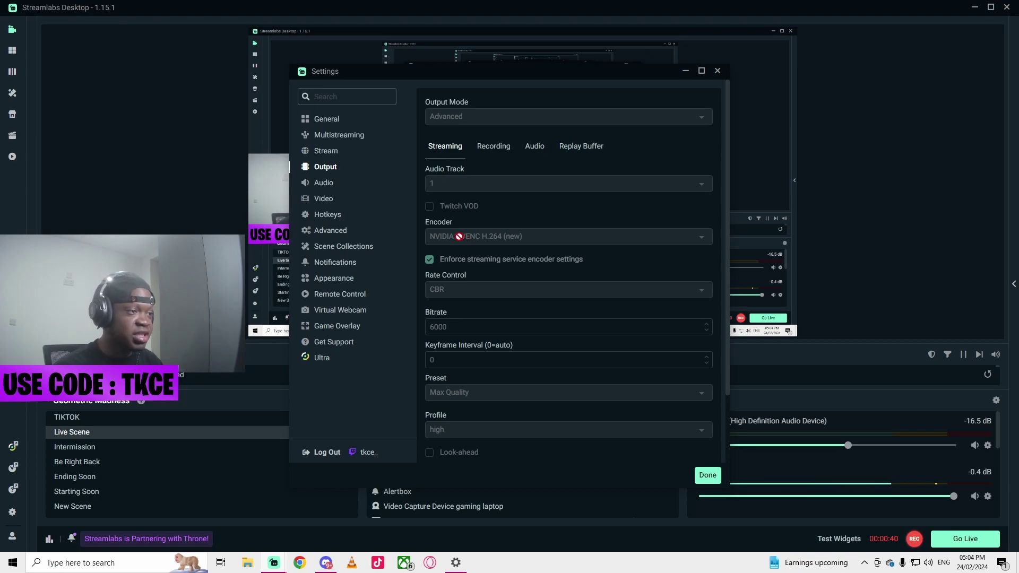
pyautogui.scroll(-1, 484, 277)
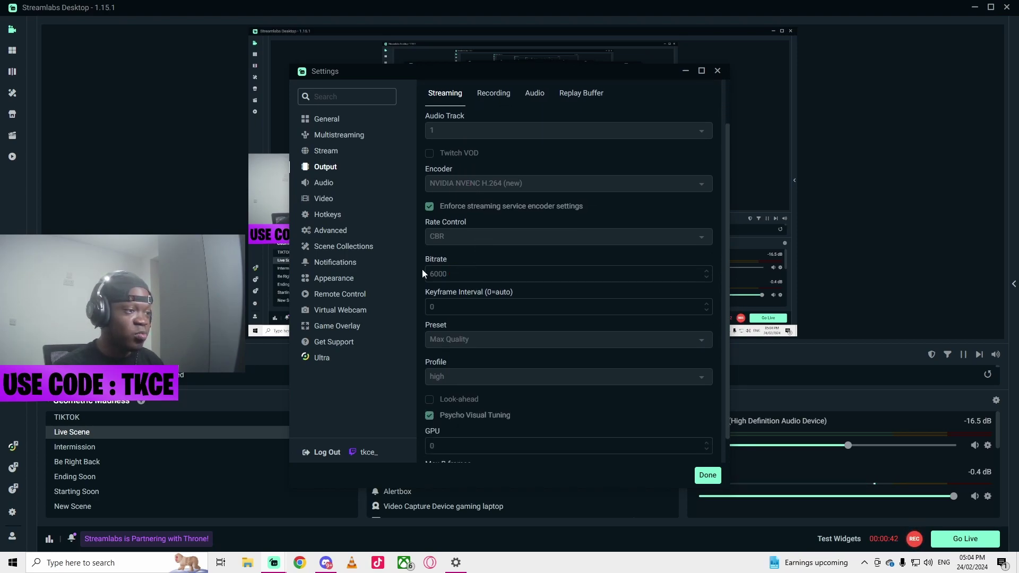
pyautogui.scroll(-1, 459, 372)
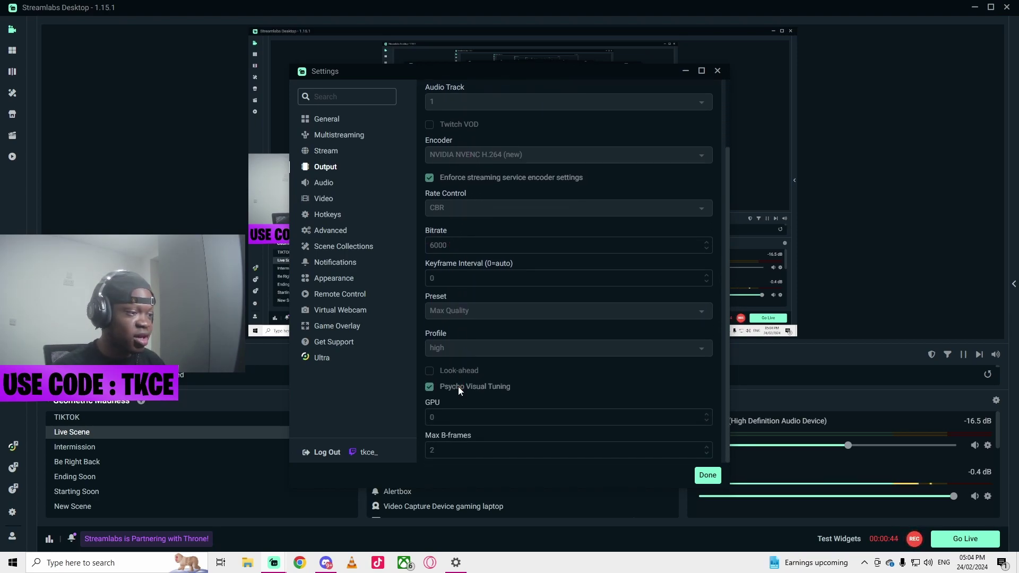
pyautogui.scroll(2, 470, 373)
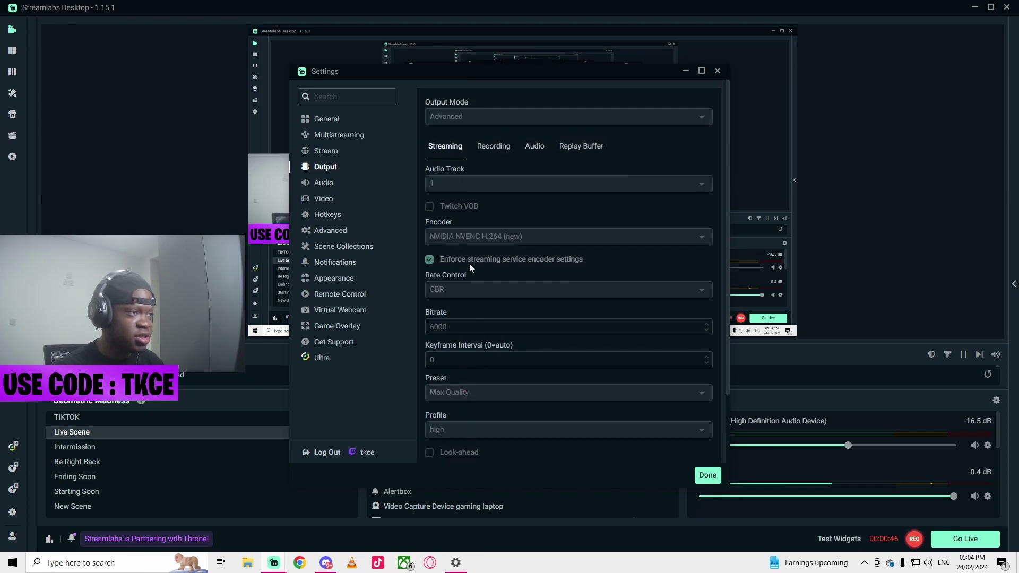
# Step: Compare the Recording tab, then return to Streaming showing NVIDIA NVENC H.264, CBR and 6000 bitrate
pyautogui.click(490, 153)
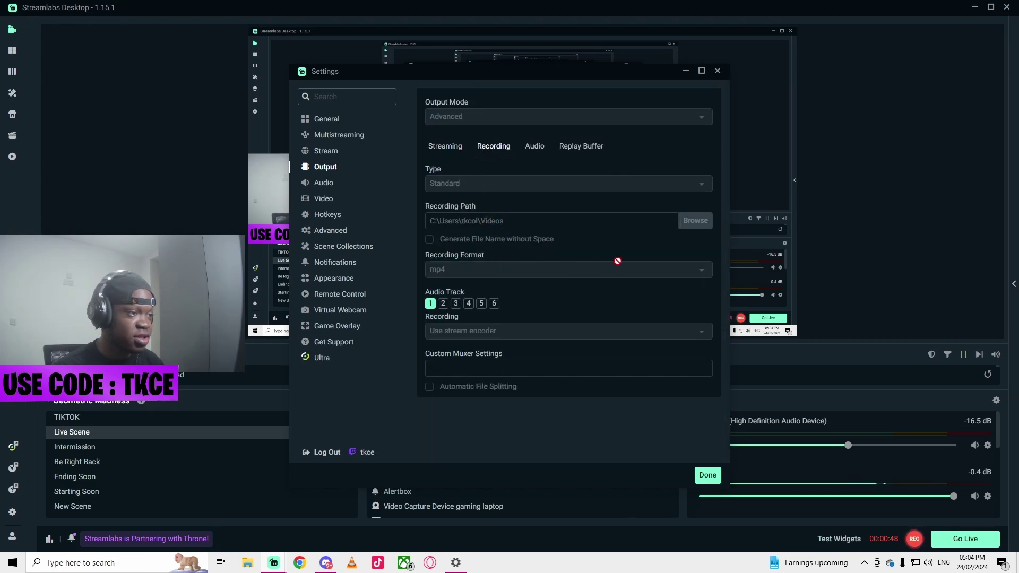
pyautogui.click(454, 156)
pyautogui.scroll(-1, 478, 250)
pyautogui.scroll(1, 488, 239)
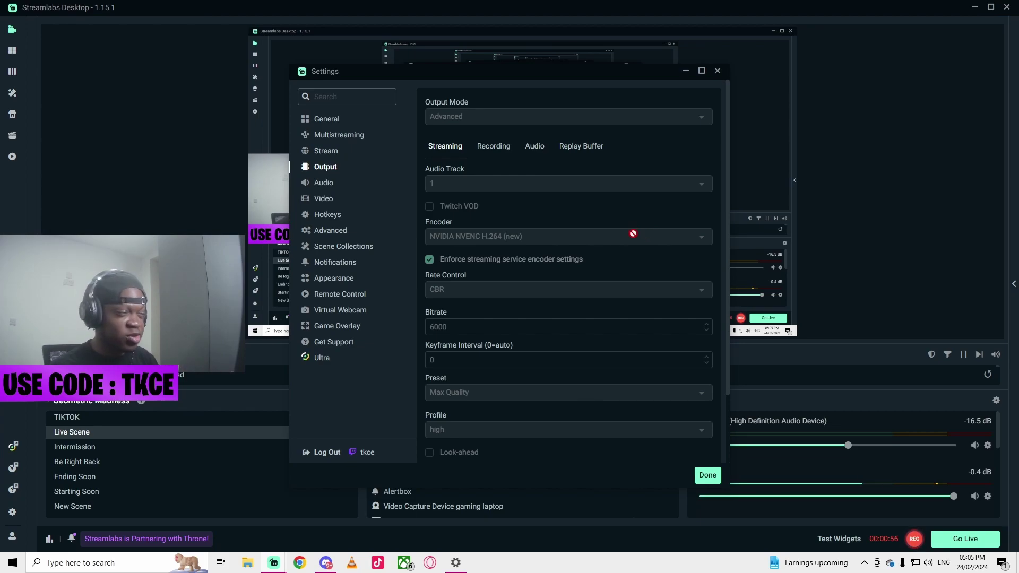
pyautogui.scroll(-2, 511, 293)
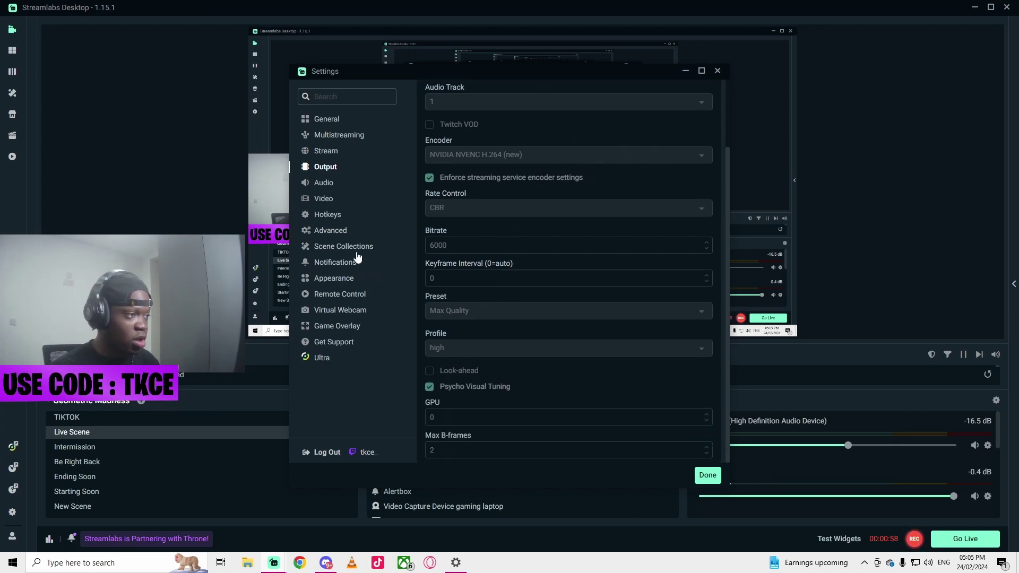
# Step: Review the Video page, then browse the Hotkeys and Advanced settings
pyautogui.click(326, 200)
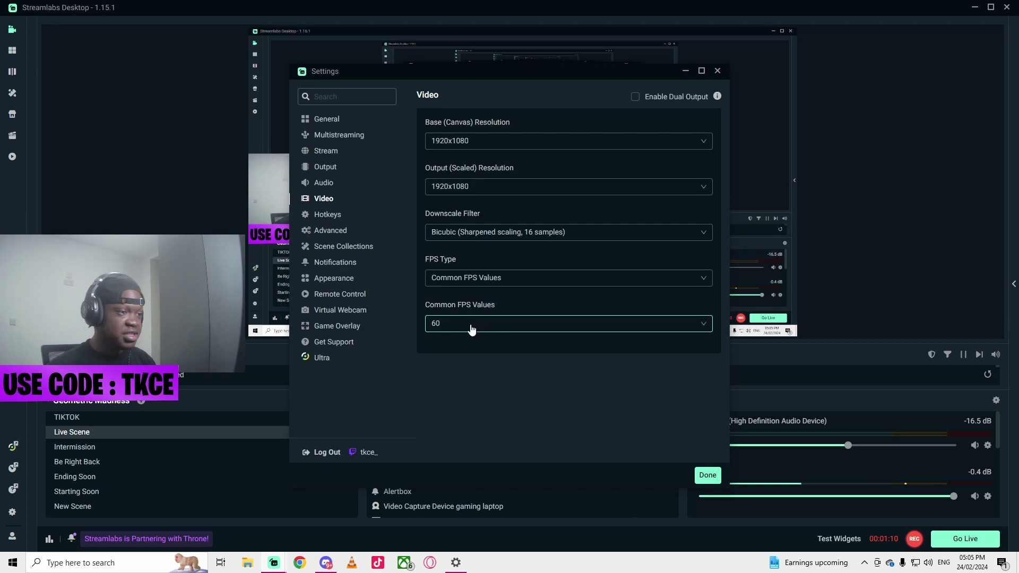
pyautogui.click(334, 218)
pyautogui.click(343, 229)
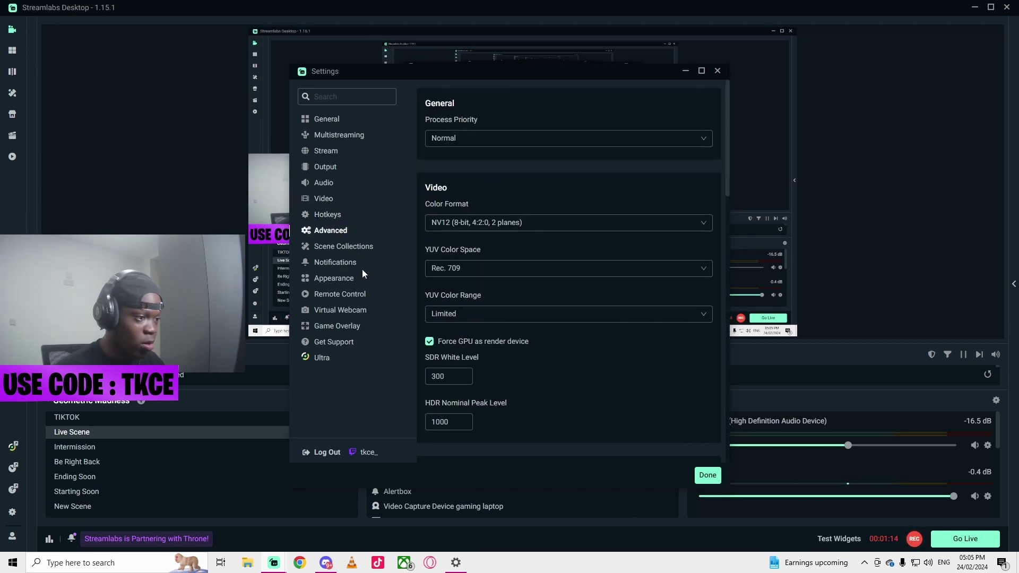
pyautogui.scroll(-15, 482, 269)
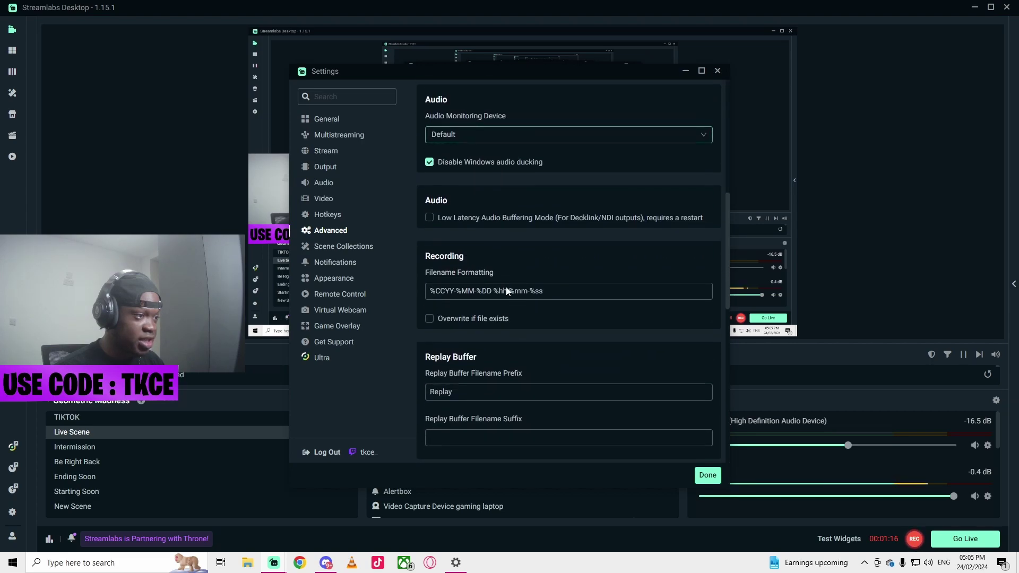
pyautogui.scroll(-3, 536, 288)
pyautogui.scroll(20, 605, 281)
# Step: Browse Scene Collections, Notifications and Hotkeys, ending on Video at 1920x1080, 60 FPS, Bicubic
pyautogui.click(326, 199)
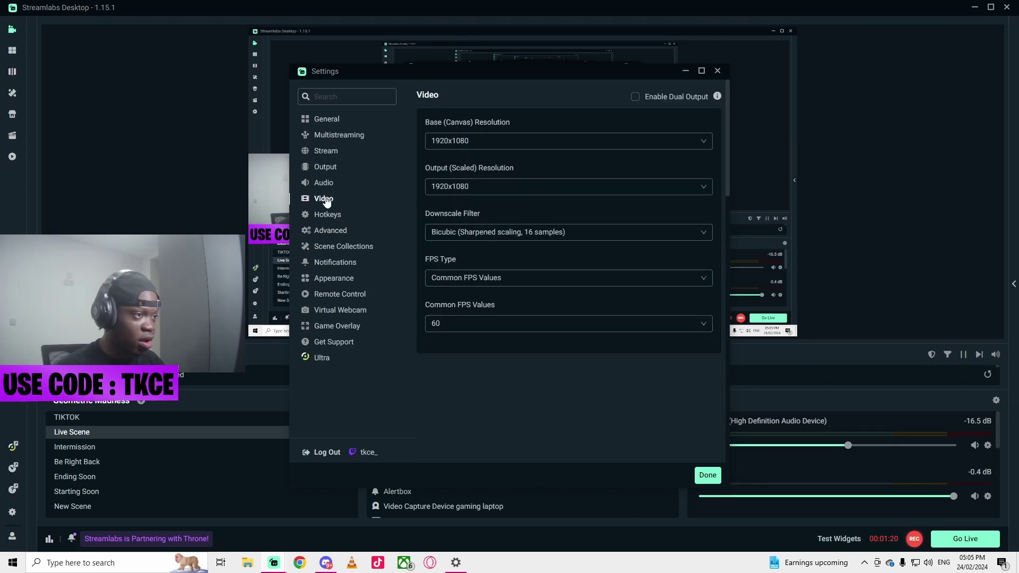
pyautogui.click(334, 250)
pyautogui.click(335, 263)
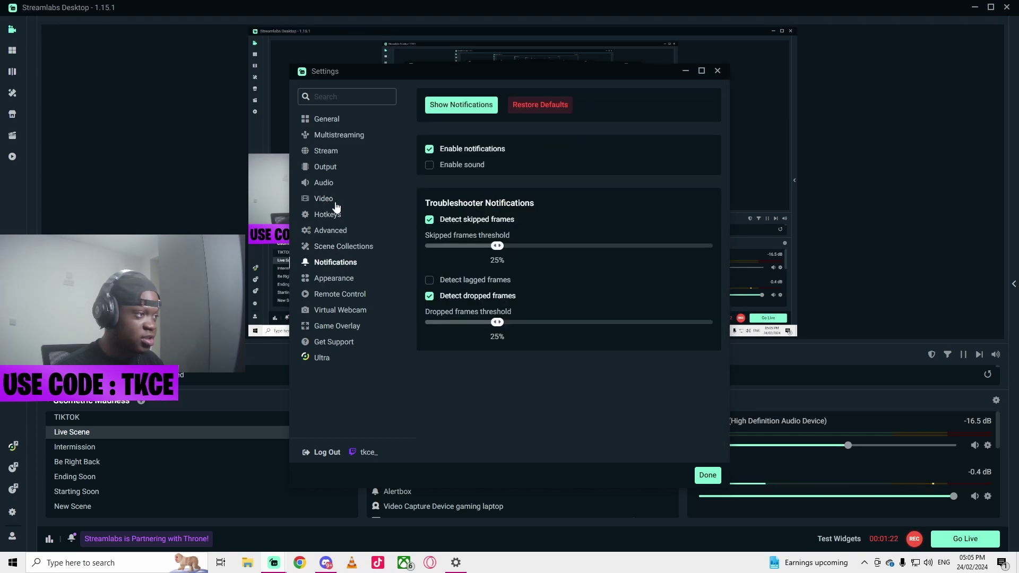
pyautogui.click(322, 202)
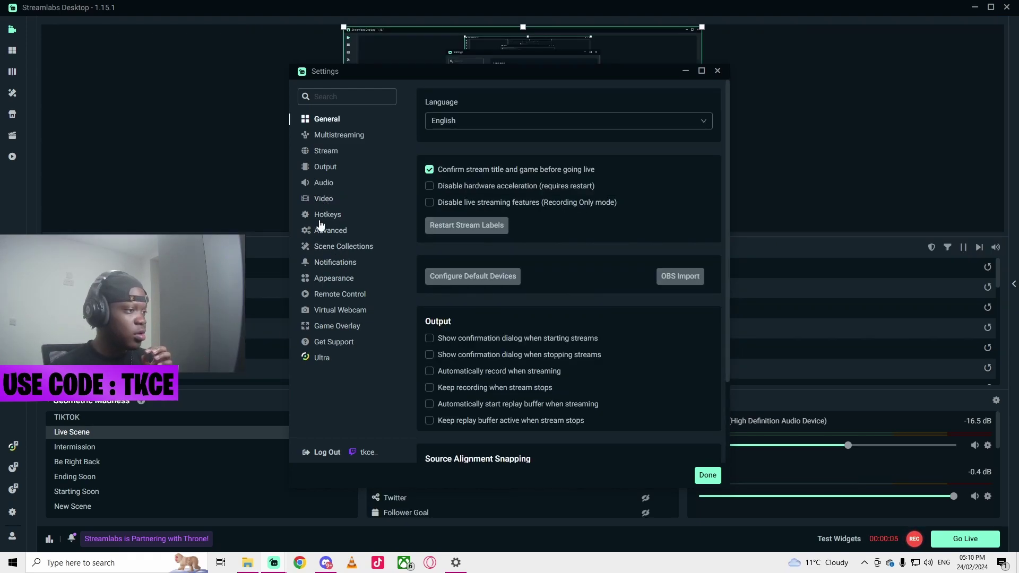
pyautogui.click(328, 215)
pyautogui.click(322, 201)
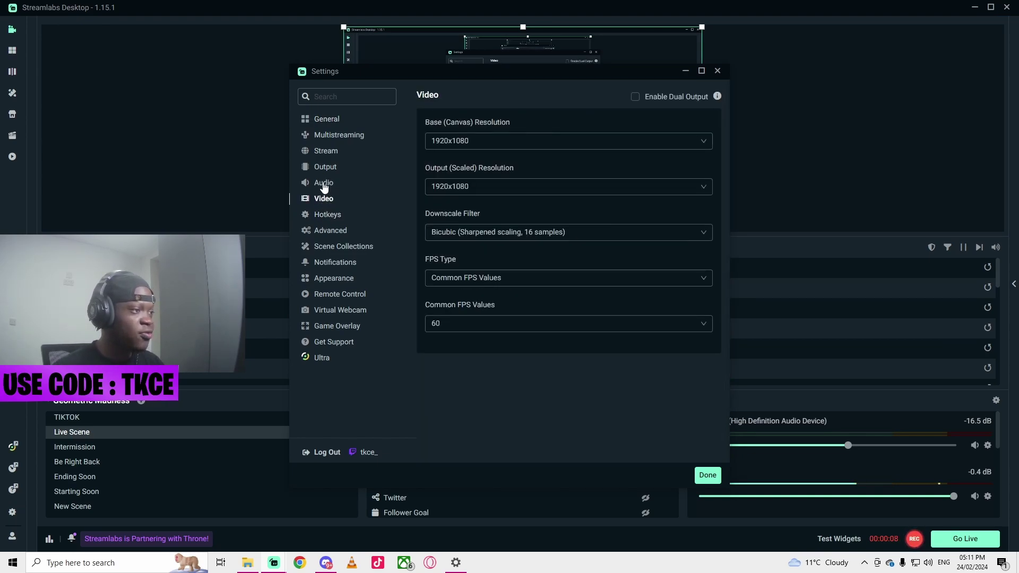
# Step: Recheck Output (NVENC, CBR, 6000 bitrate) after a look at Audio, then close the Settings window
pyautogui.click(323, 184)
pyautogui.click(323, 166)
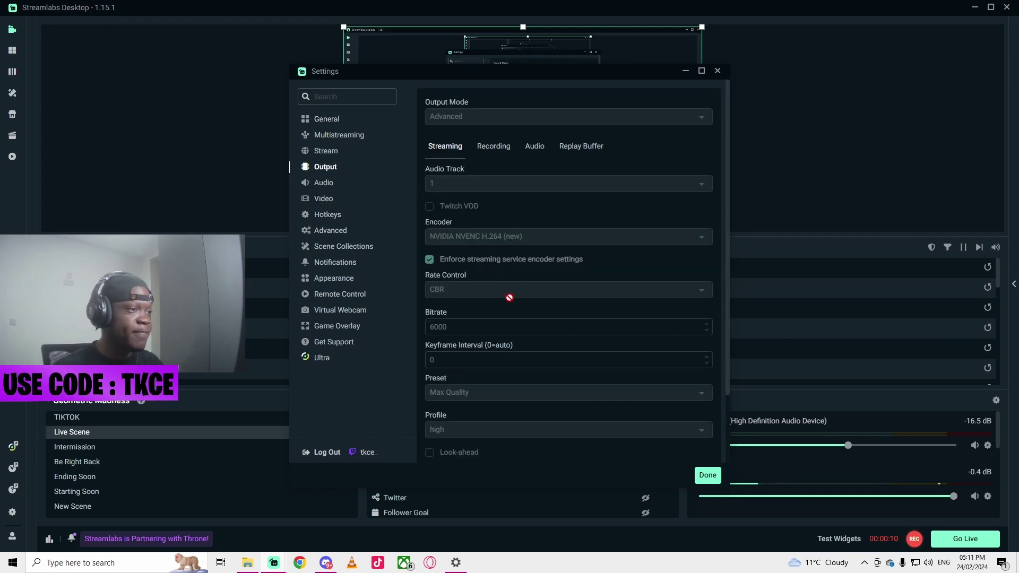
pyautogui.scroll(-2, 509, 298)
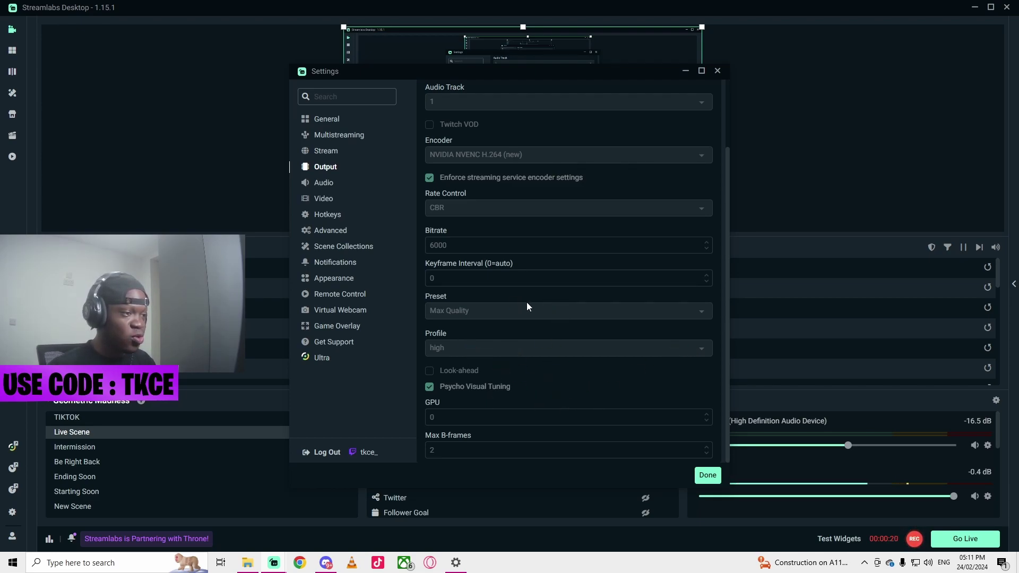
pyautogui.scroll(3, 544, 353)
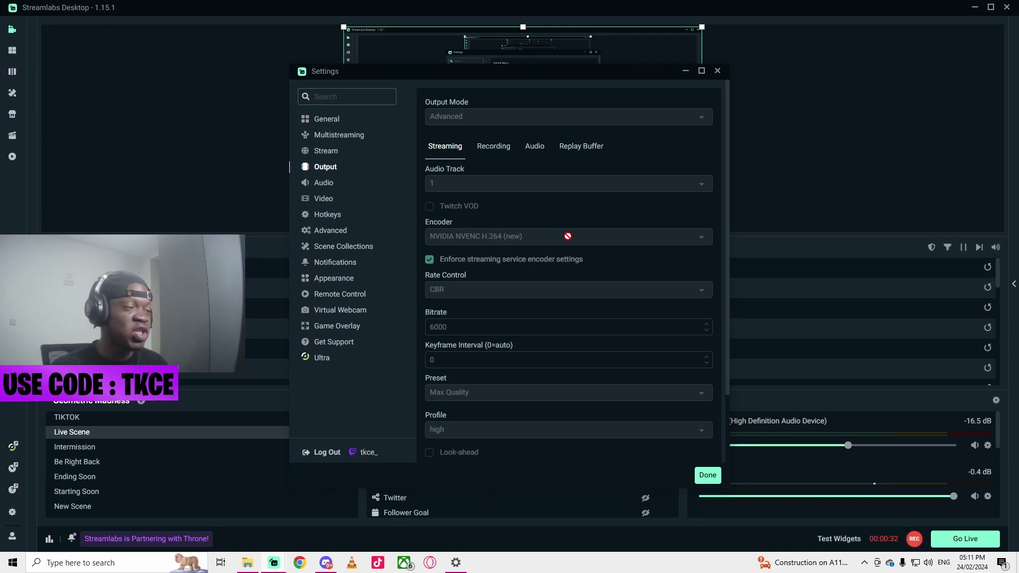
pyautogui.click(717, 71)
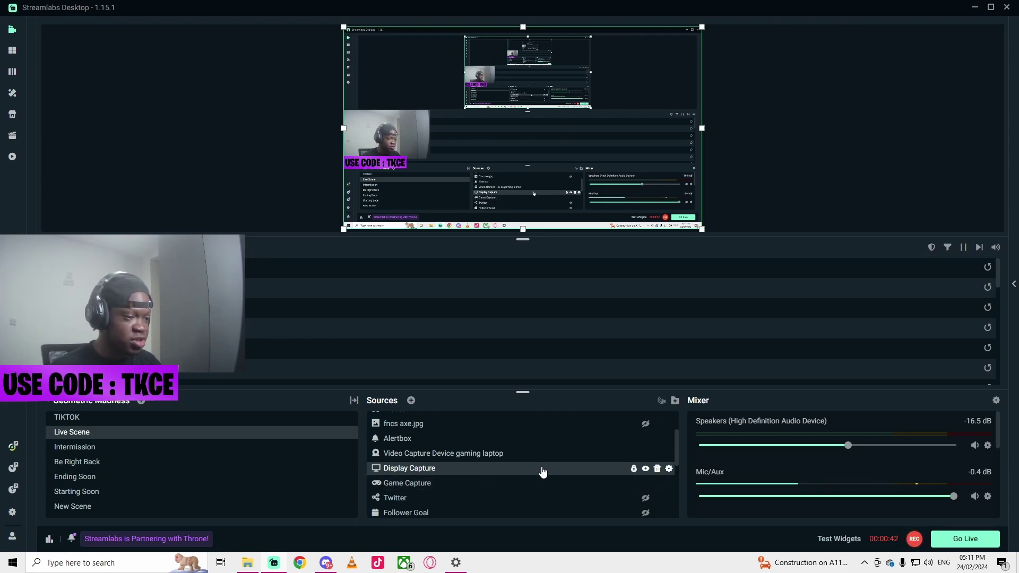
pyautogui.click(645, 469)
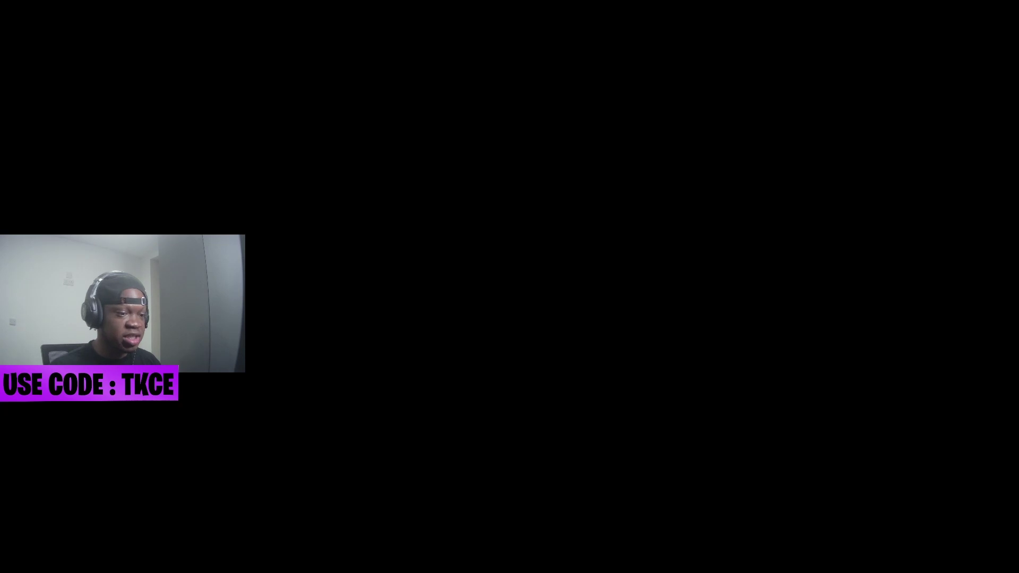
pyautogui.click(645, 469)
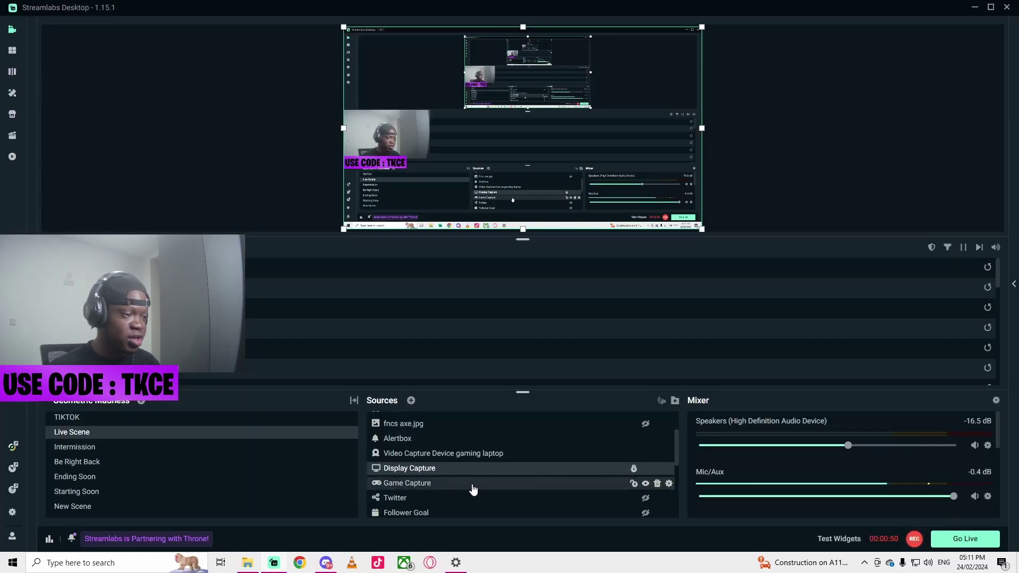
pyautogui.doubleClick(415, 482)
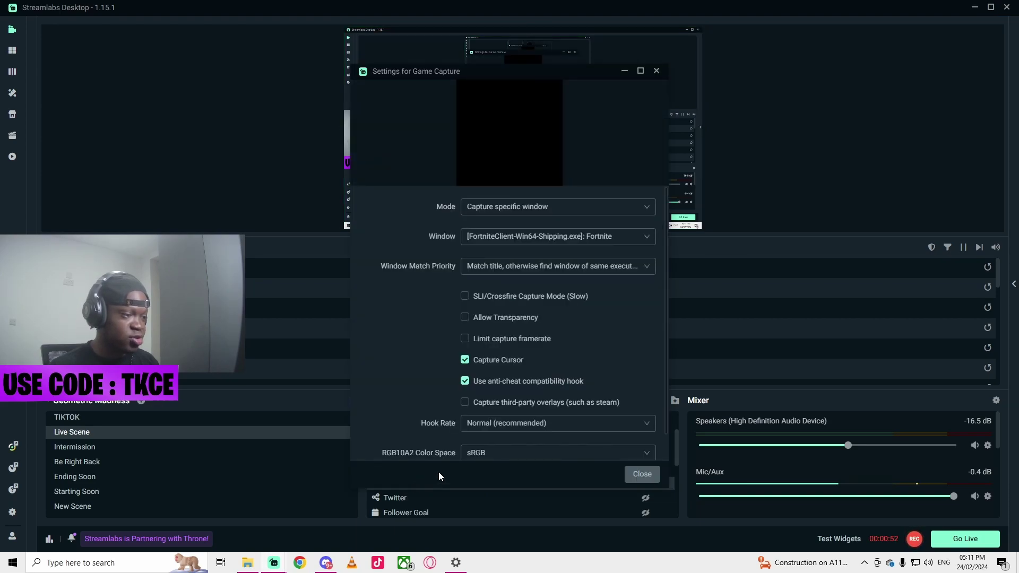
pyautogui.click(618, 237)
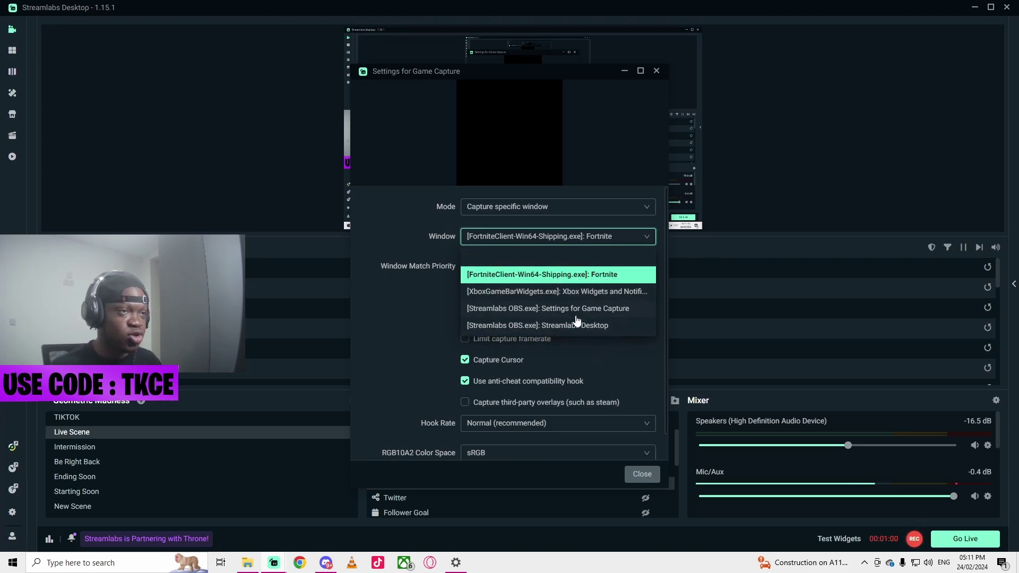
pyautogui.click(656, 72)
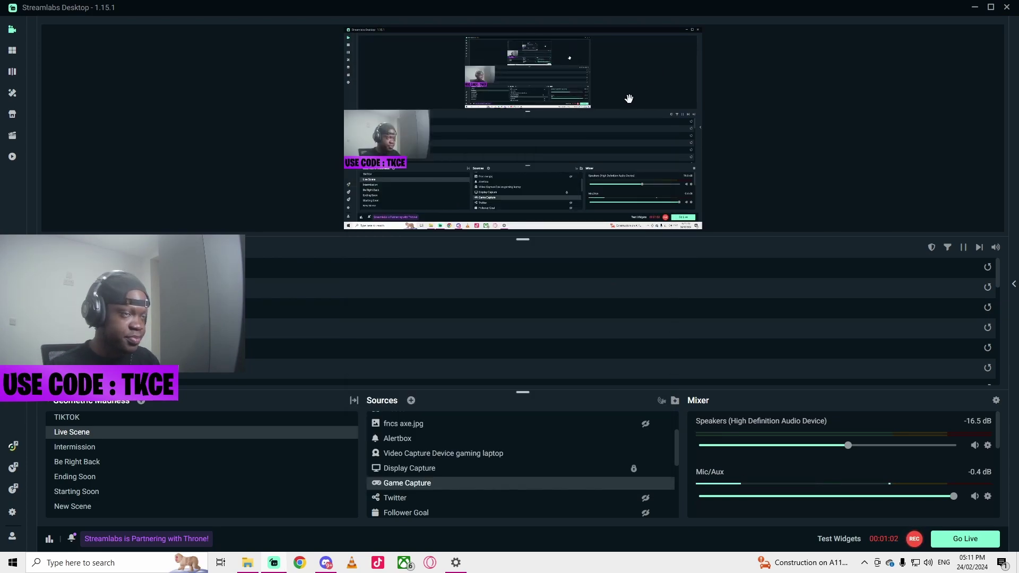
pyautogui.click(410, 401)
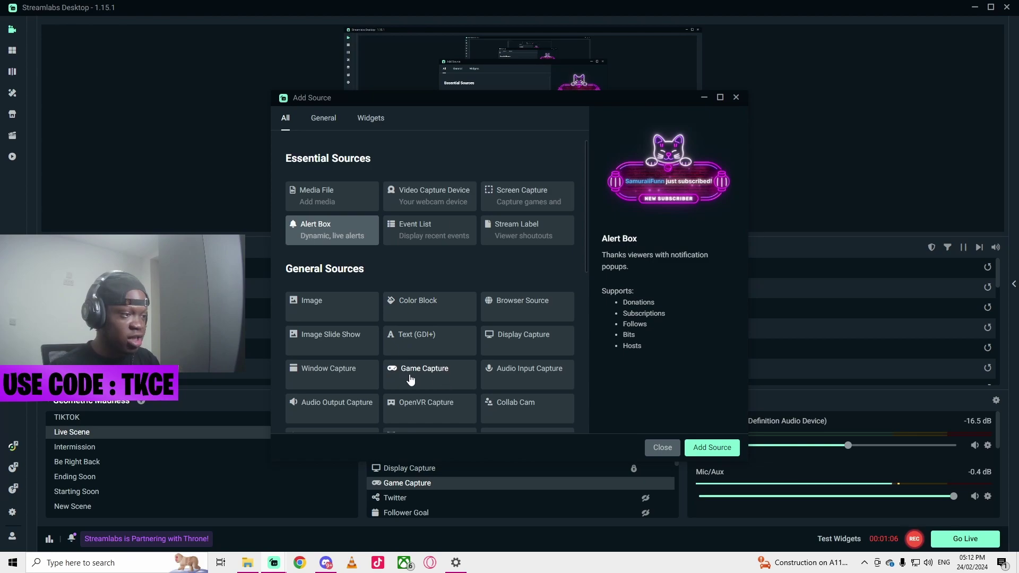
pyautogui.click(736, 98)
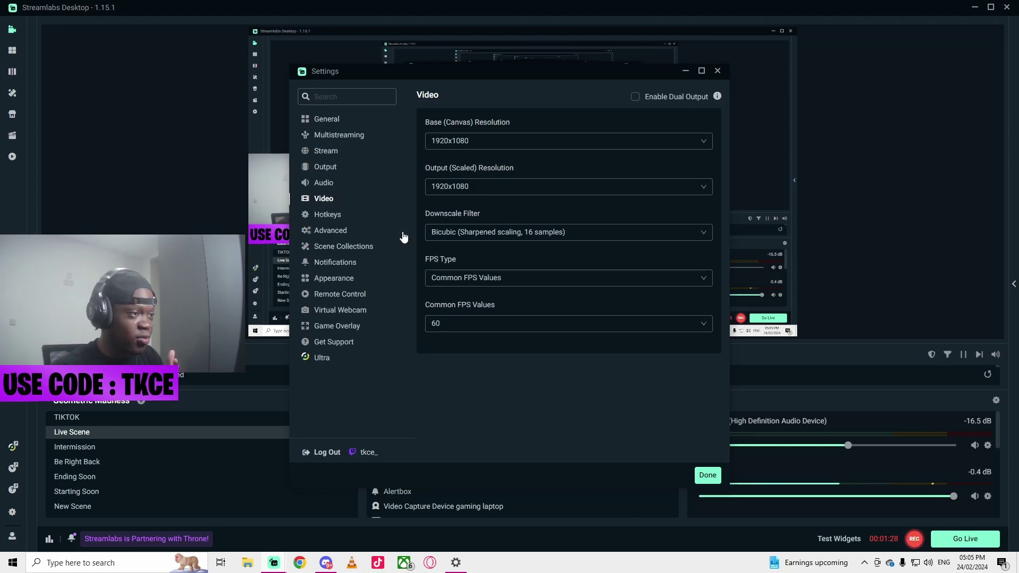
pyautogui.click(325, 168)
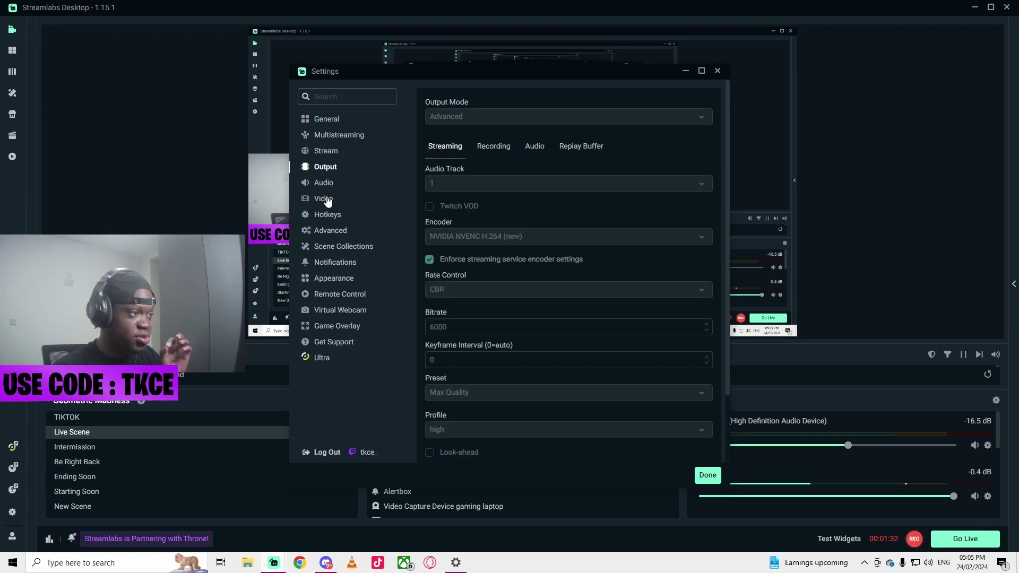
pyautogui.click(327, 200)
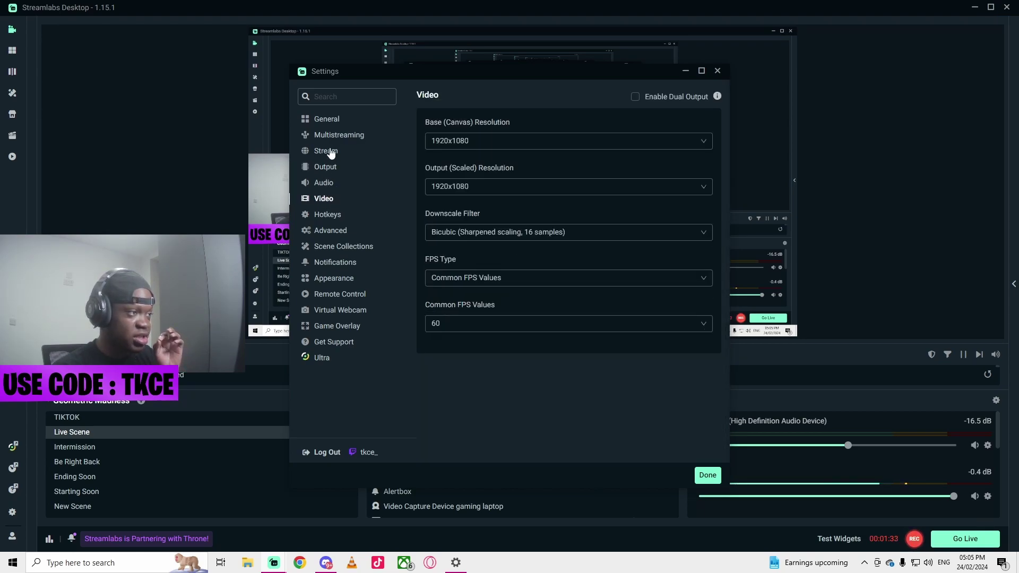
pyautogui.click(684, 71)
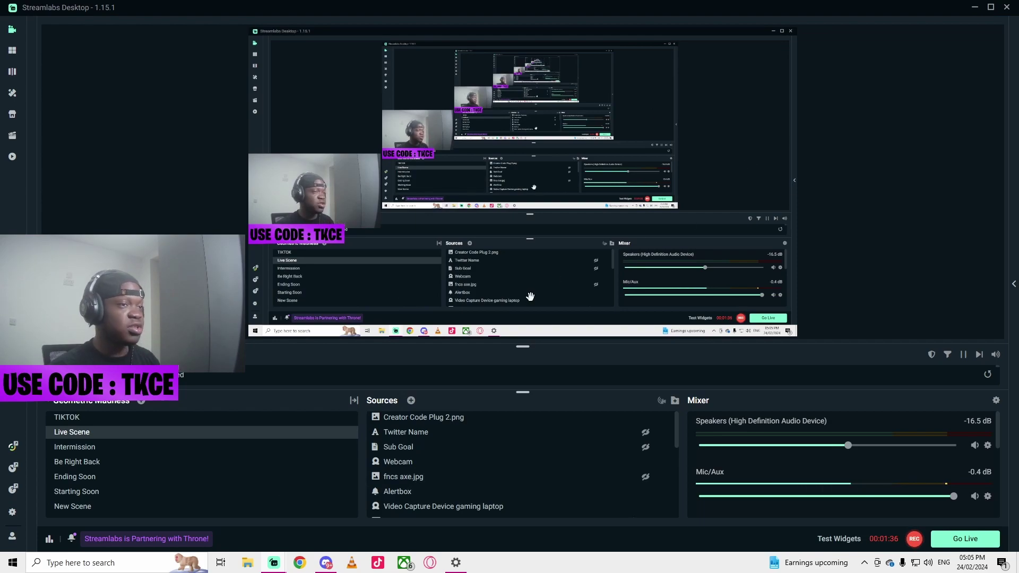
# Step: Enable Performance Mode from the preview's right-click menu and drag the Mini Feed up to fill the editor
pyautogui.moveTo(517, 366); pyautogui.dragTo(516, 196)
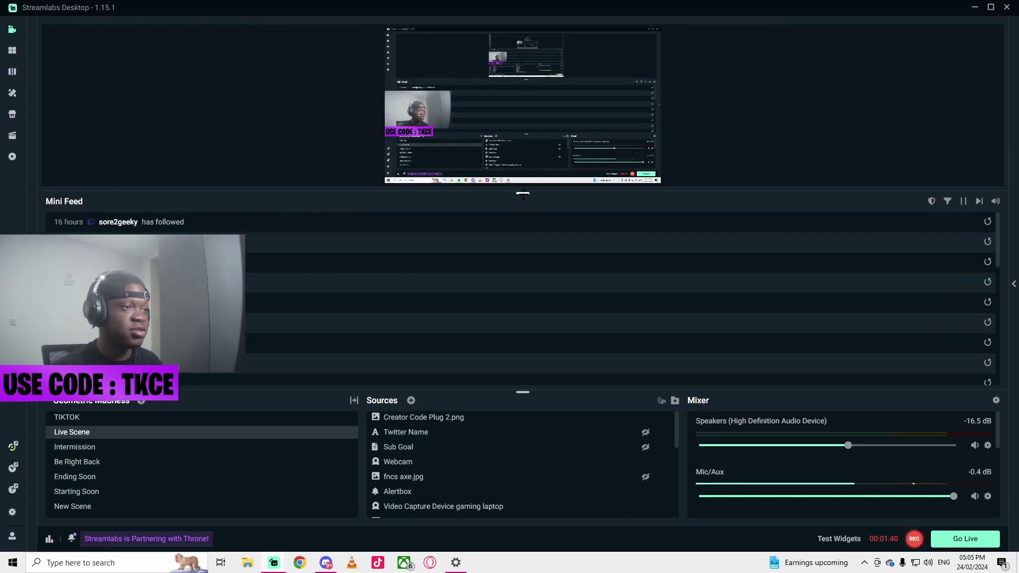
pyautogui.rightClick(733, 90)
pyautogui.click(780, 174)
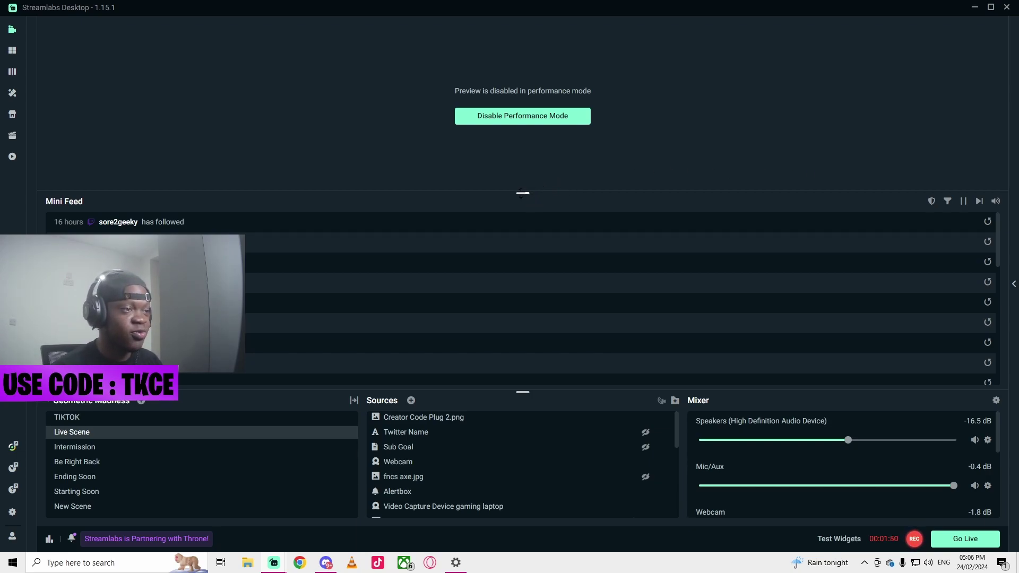
pyautogui.moveTo(522, 193); pyautogui.dragTo(522, 51)
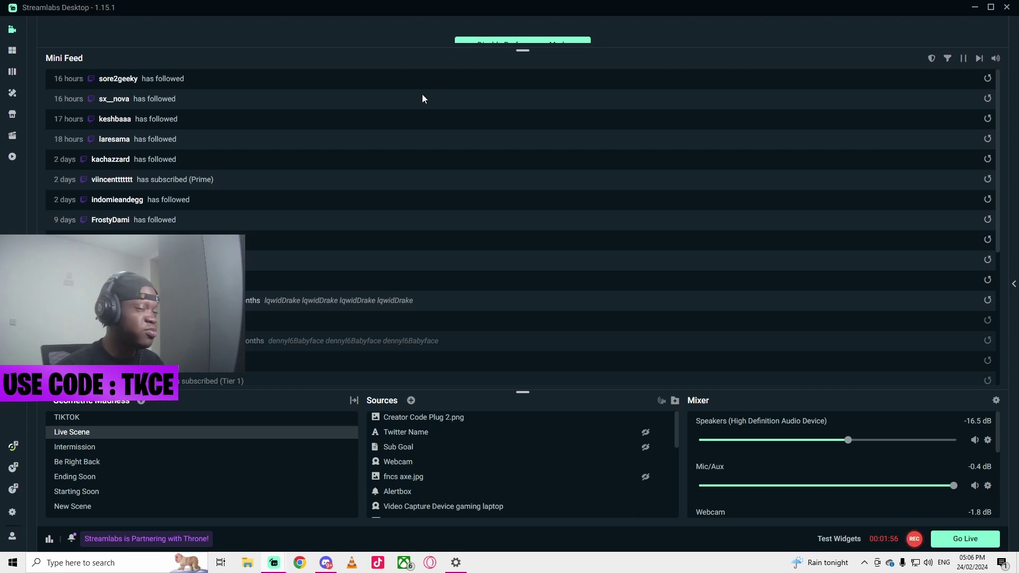
pyautogui.click(12, 513)
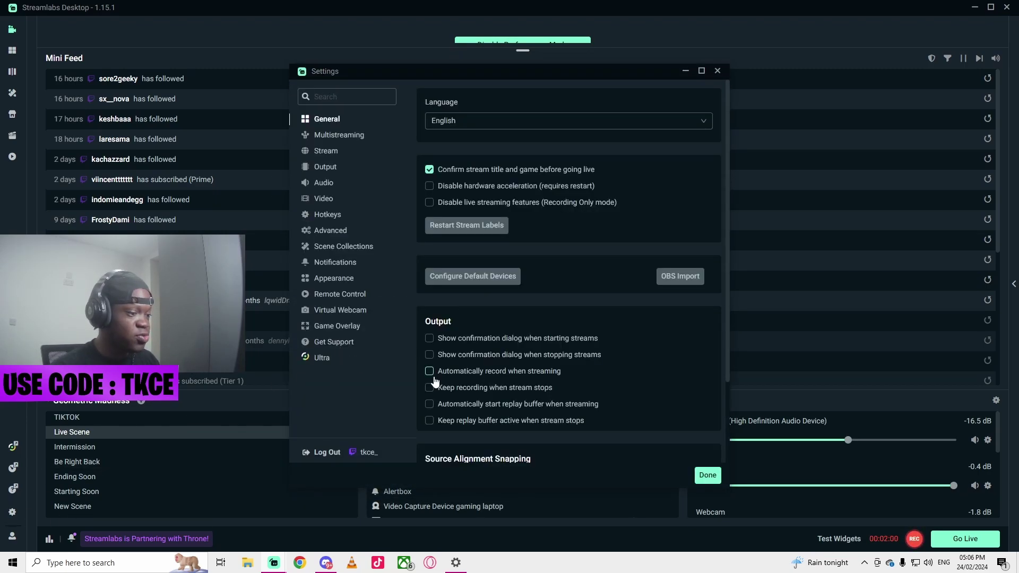
pyautogui.click(327, 152)
pyautogui.scroll(-2, 428, 388)
pyautogui.scroll(2, 485, 389)
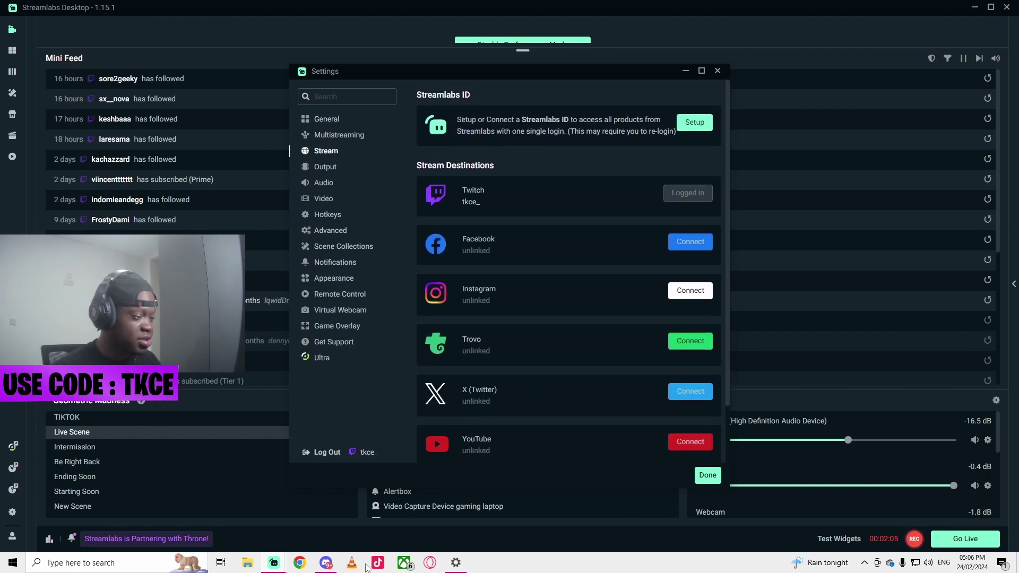
pyautogui.click(316, 183)
pyautogui.click(323, 200)
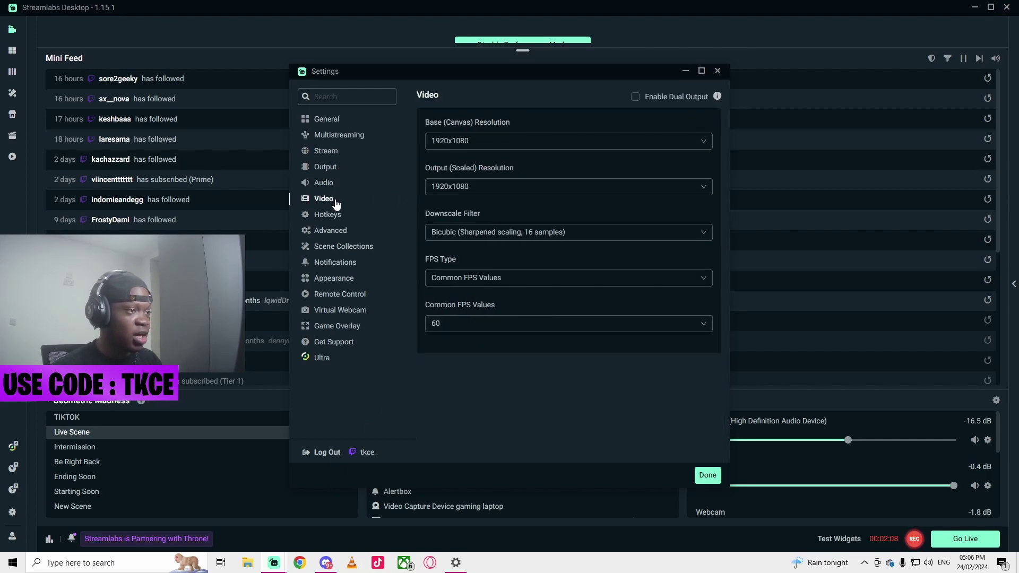
pyautogui.click(323, 169)
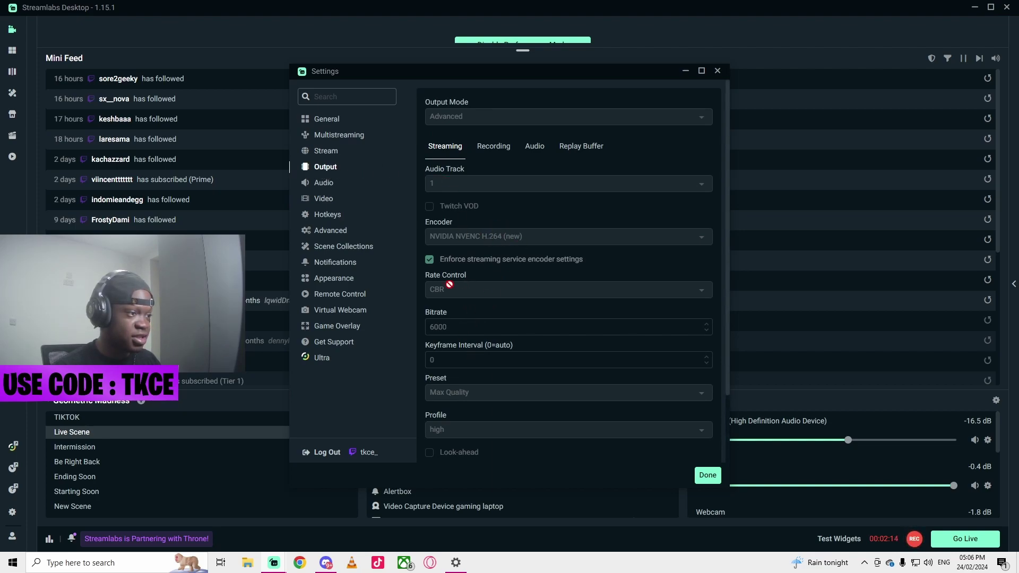
pyautogui.scroll(-3, 488, 319)
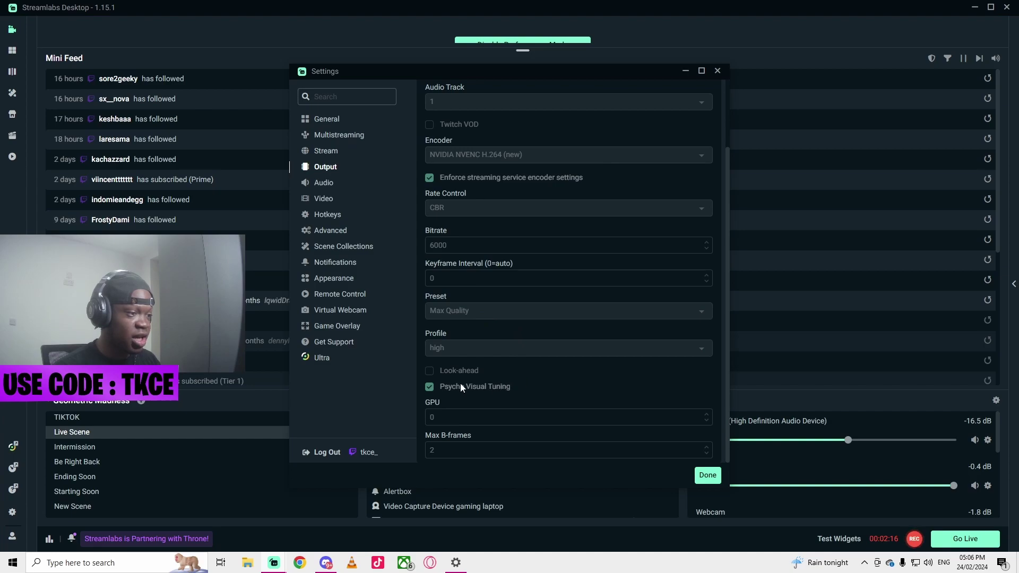
pyautogui.scroll(3, 470, 318)
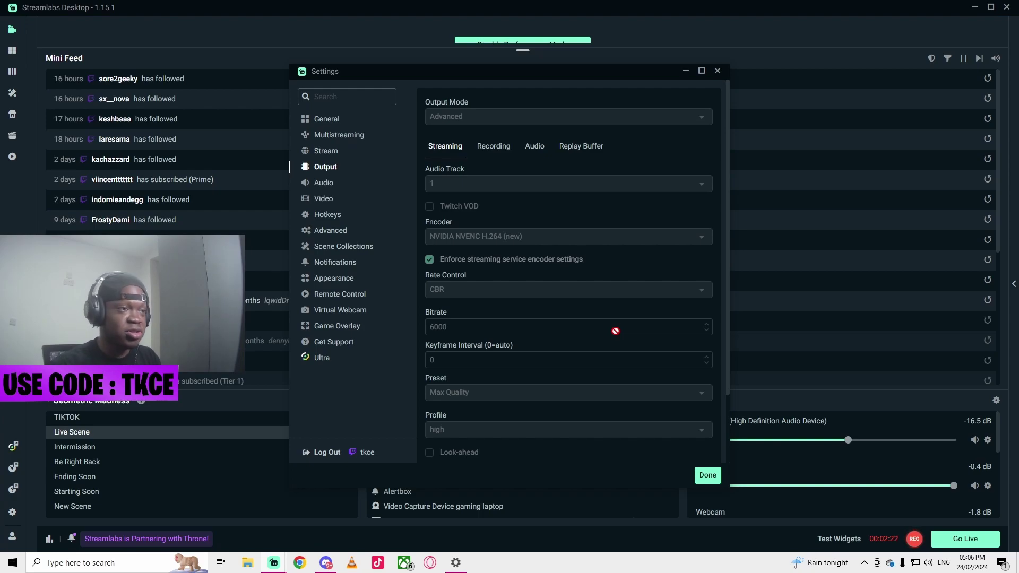
pyautogui.click(706, 474)
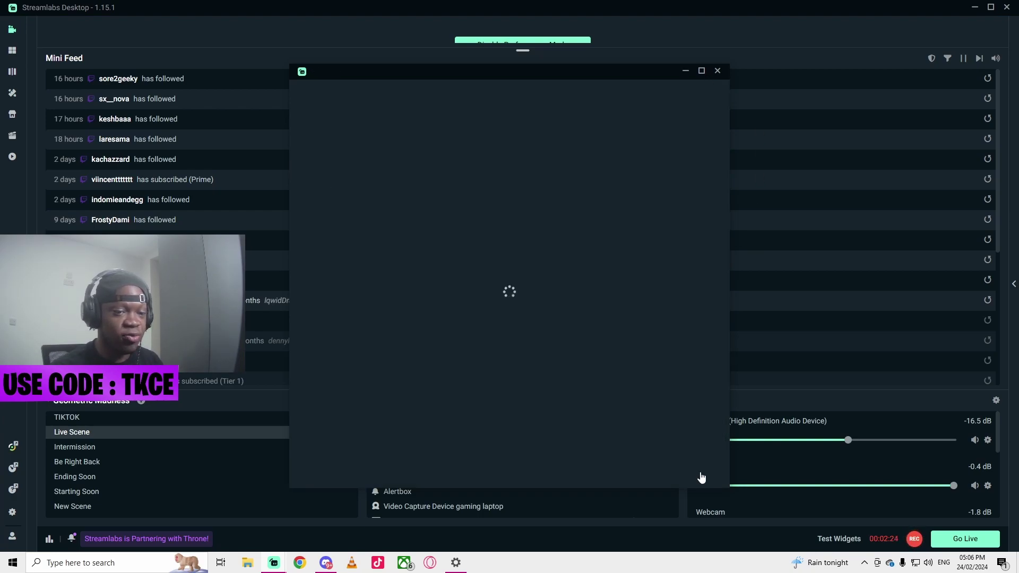
pyautogui.scroll(-2, 821, 465)
pyautogui.scroll(2, 821, 459)
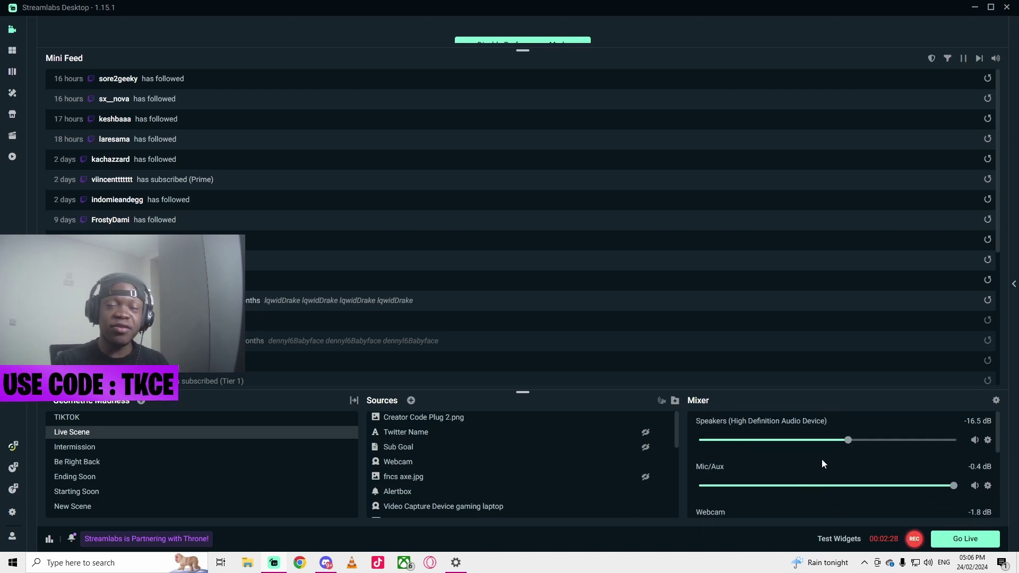